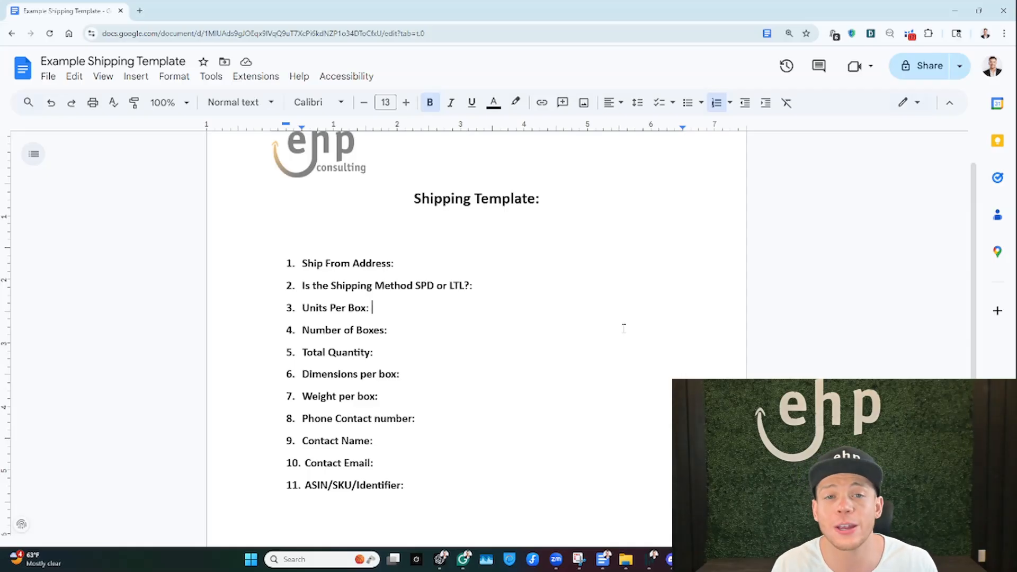
Review the shipping template's fields from the shipping method through the total quantity
scroll(550, 268, "down", 1)
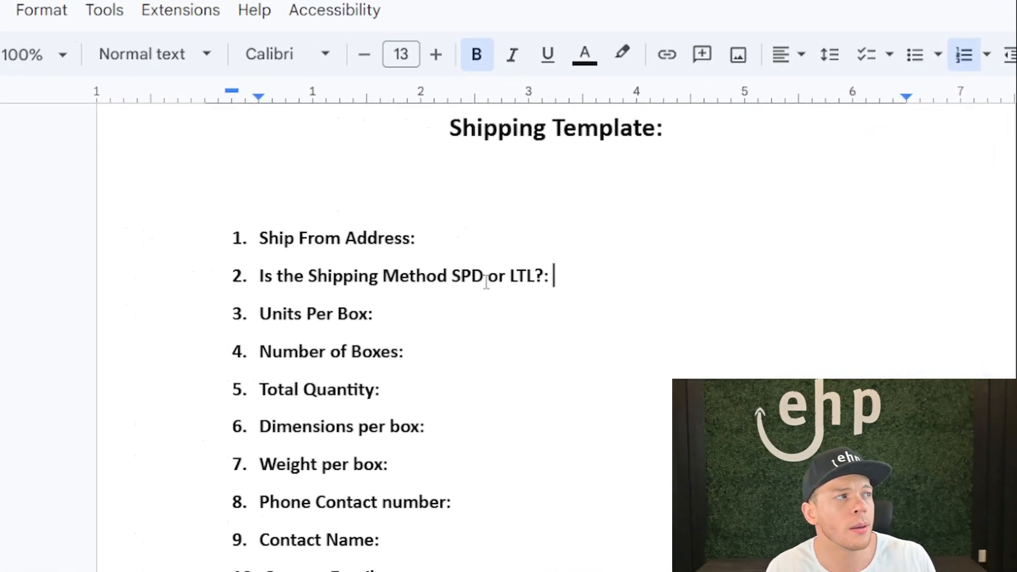
double_click(474, 276)
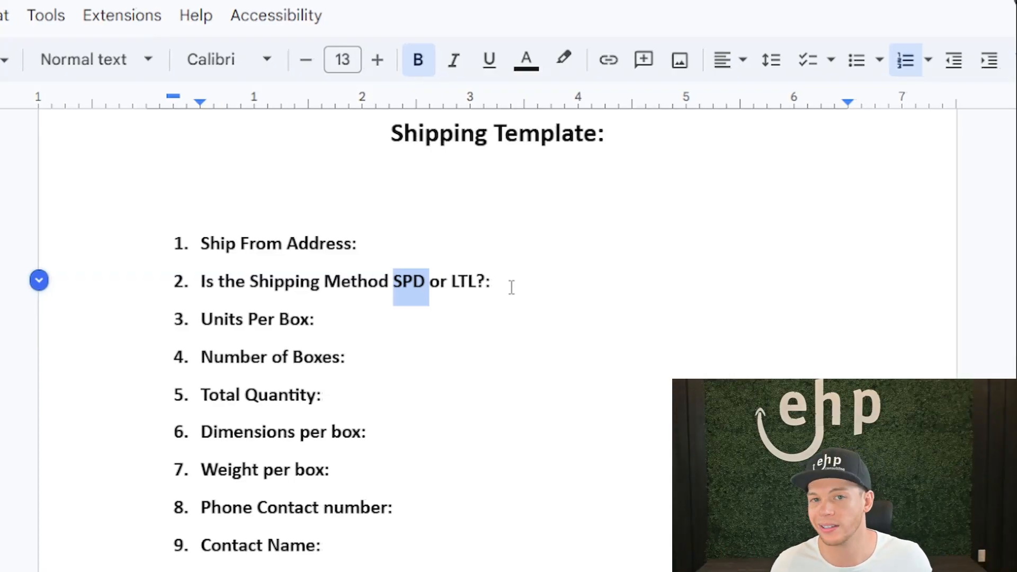
left_click(395, 322)
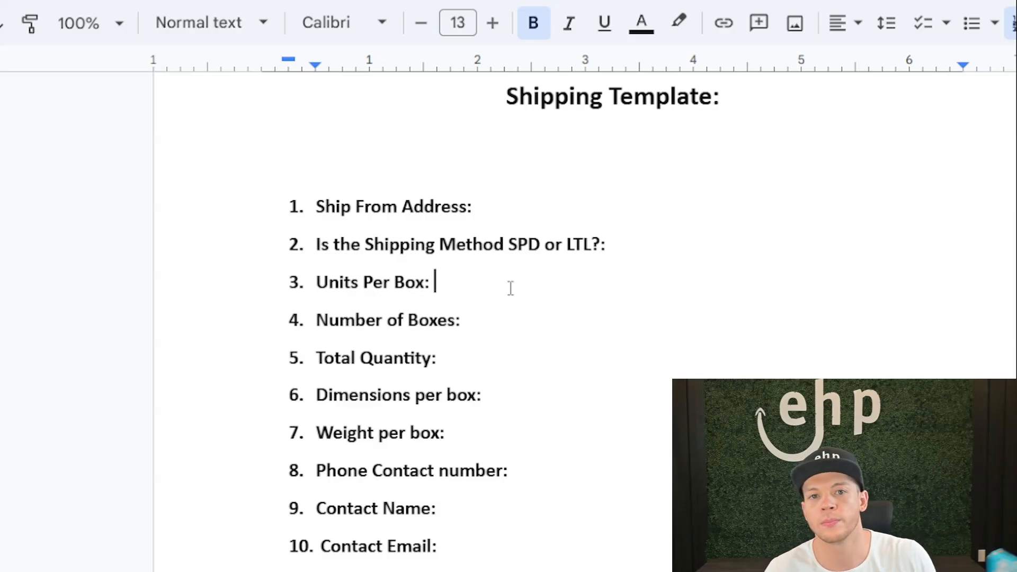
left_click(510, 318)
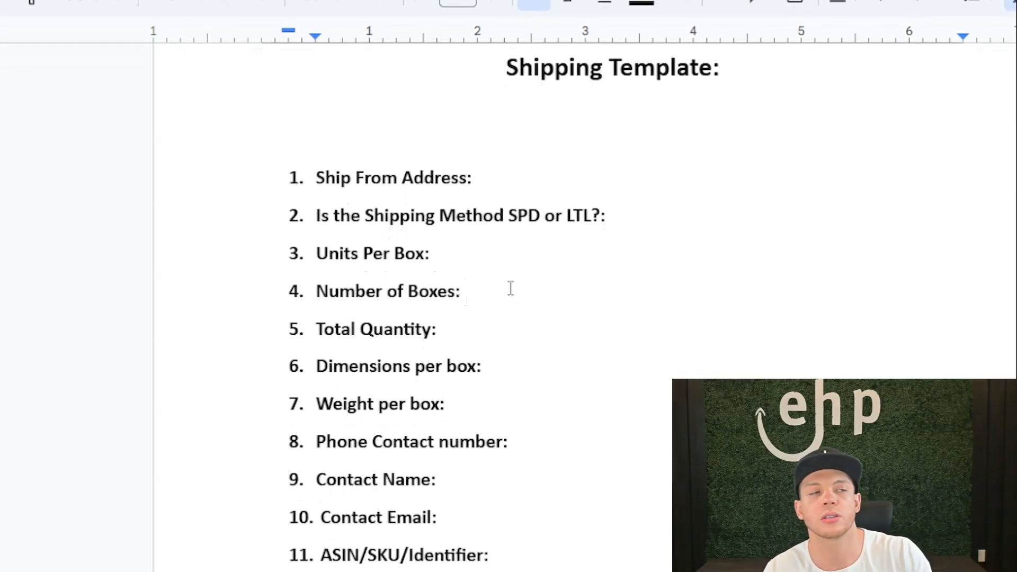
triple_click(511, 288)
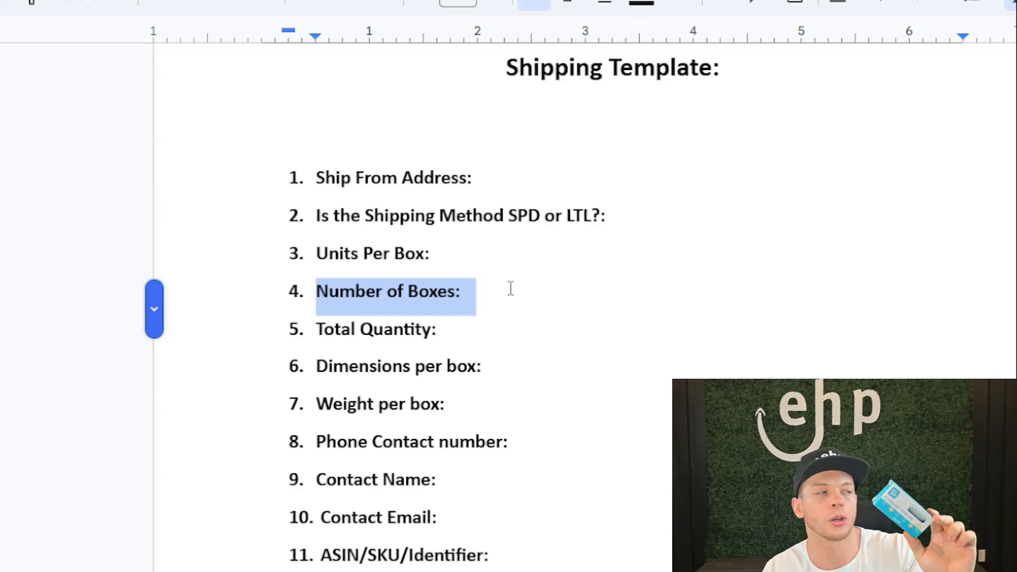
triple_click(511, 331)
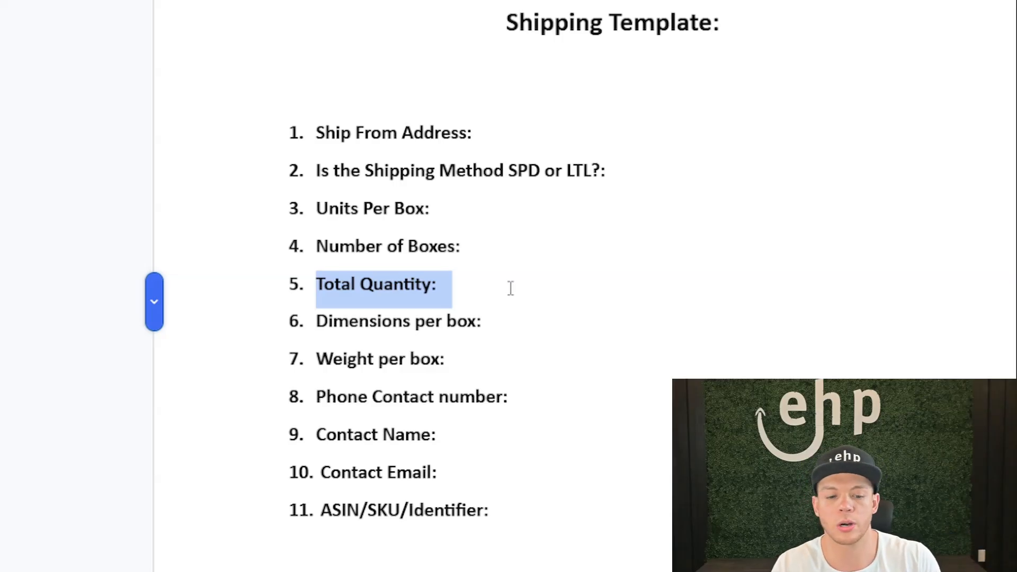
Enter "1 box 100 units" after Total Quantity as a sample answer and delete it again
left_click(511, 287)
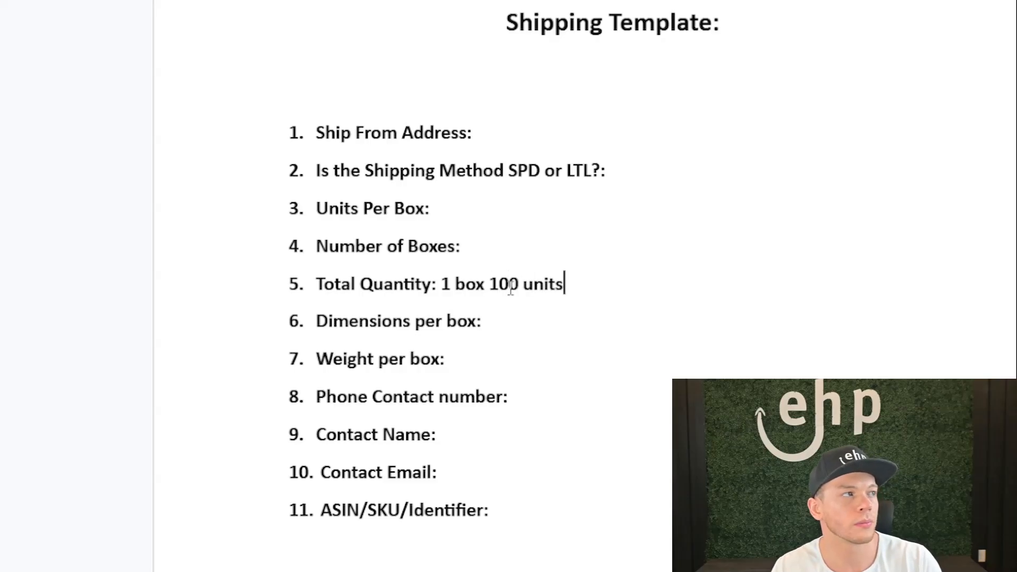
left_click_drag(592, 286, 456, 283)
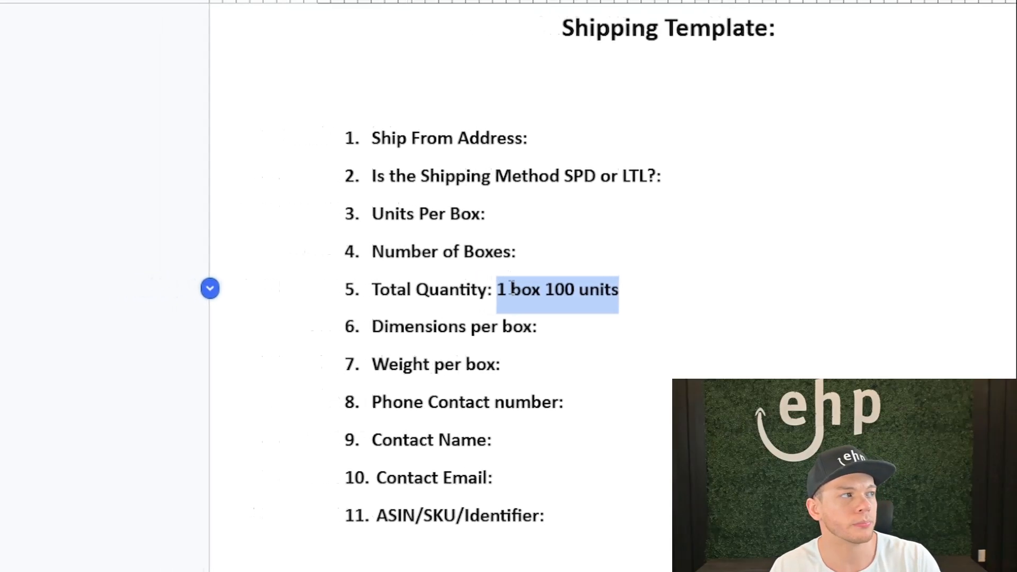
key("BackSpace")
Review the remaining template fields: box dimensions, box weight, phone, contact name, contact email and ASIN/SKU/Identifier
left_click(542, 327)
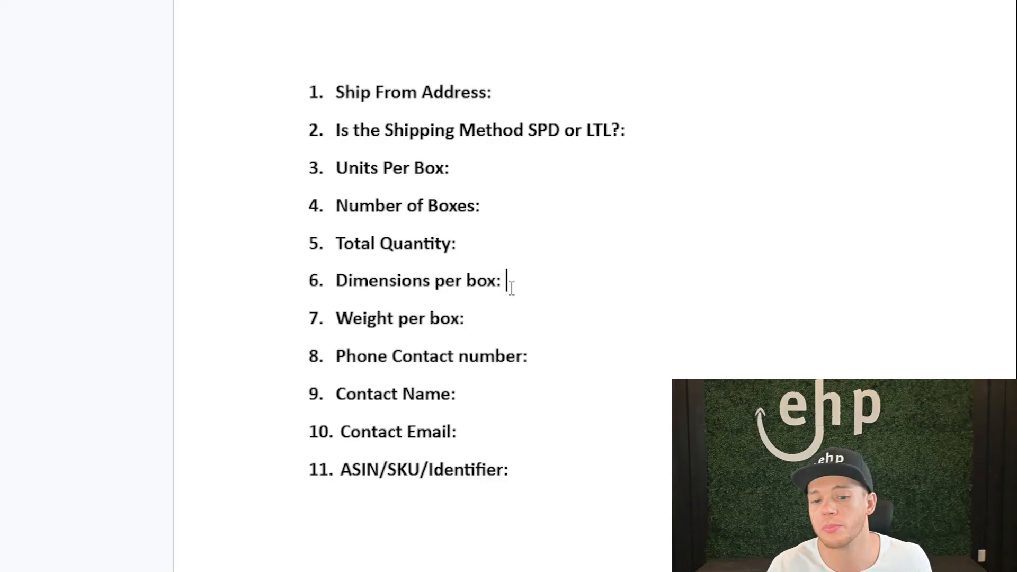
left_click(514, 320)
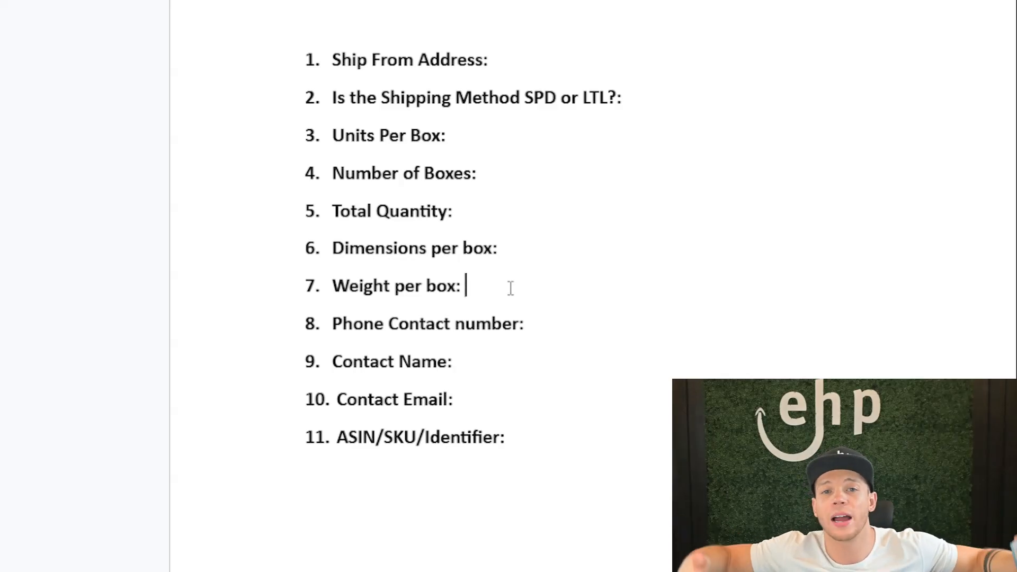
left_click(536, 322)
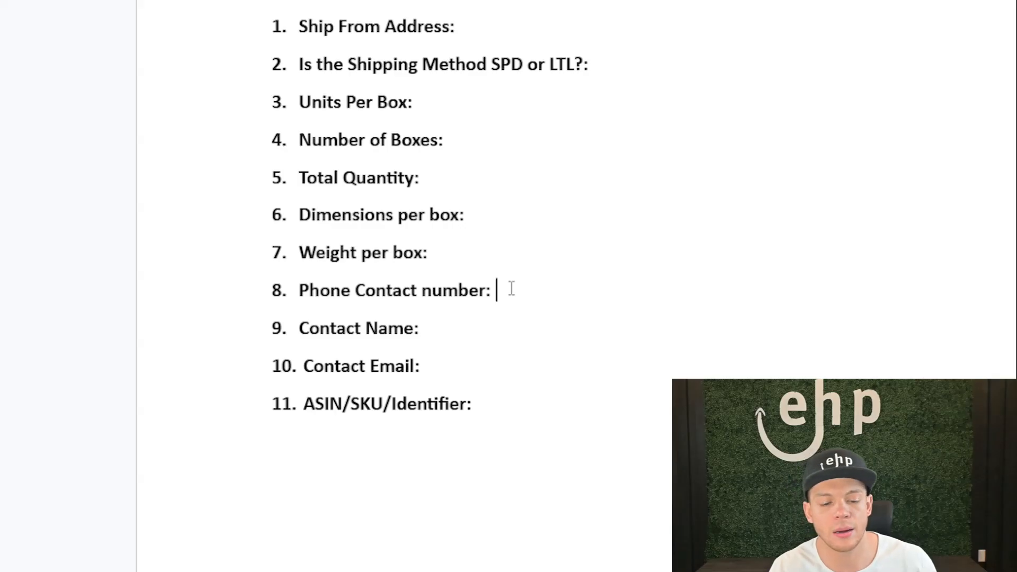
left_click(511, 333)
left_click(521, 367)
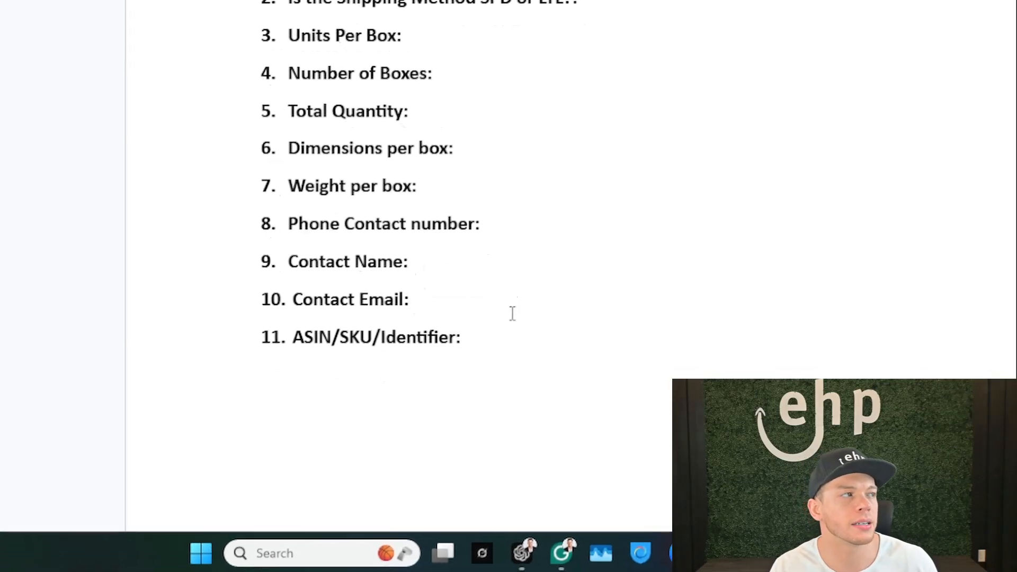
left_click(514, 341)
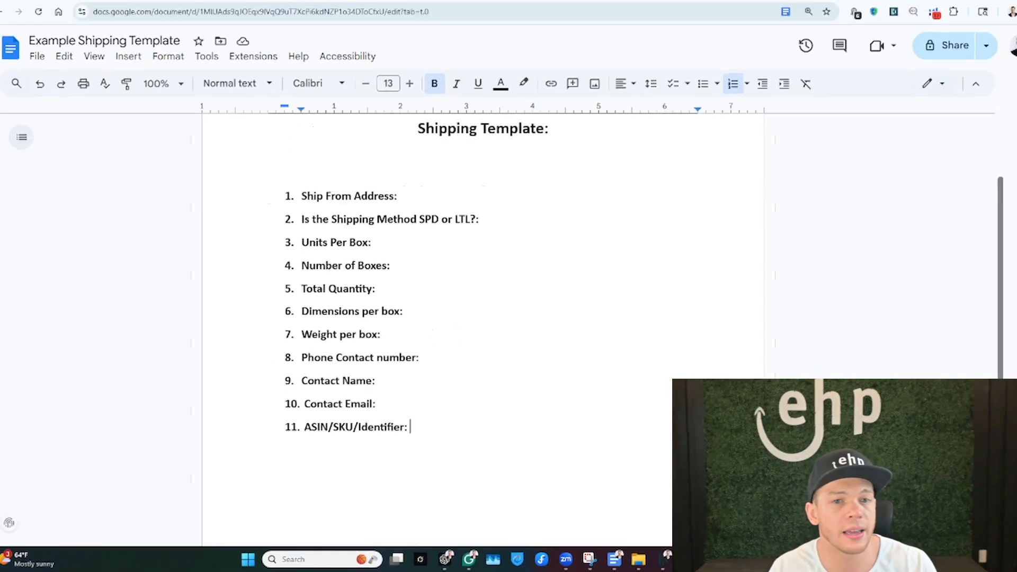
Switch to Amazon Seller Central and locate Manage All Inventory among the Inventory options in the main navigation
left_click_drag(1016, 113, 42, 1)
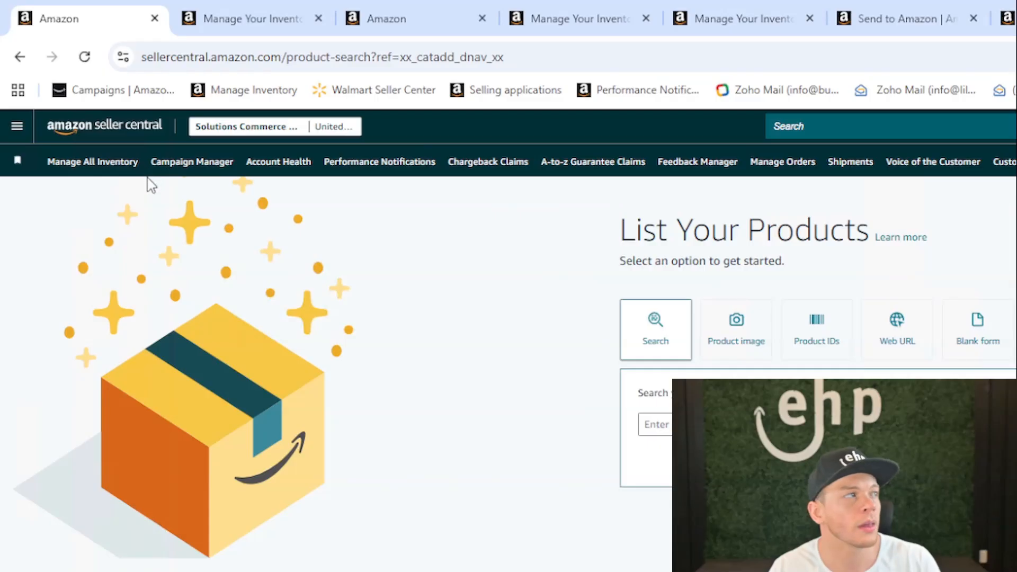
left_click(17, 126)
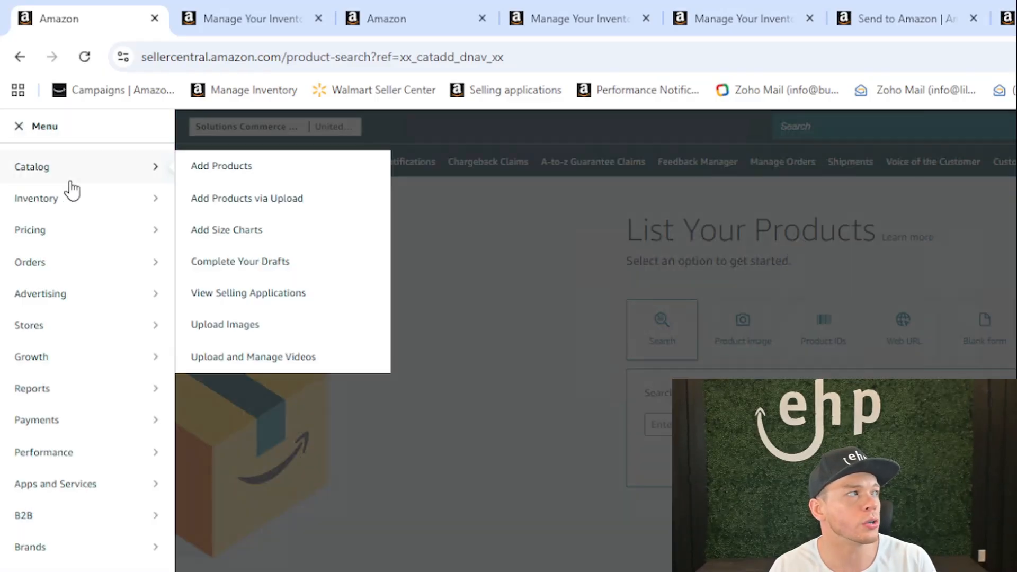
mouse_move(74, 197)
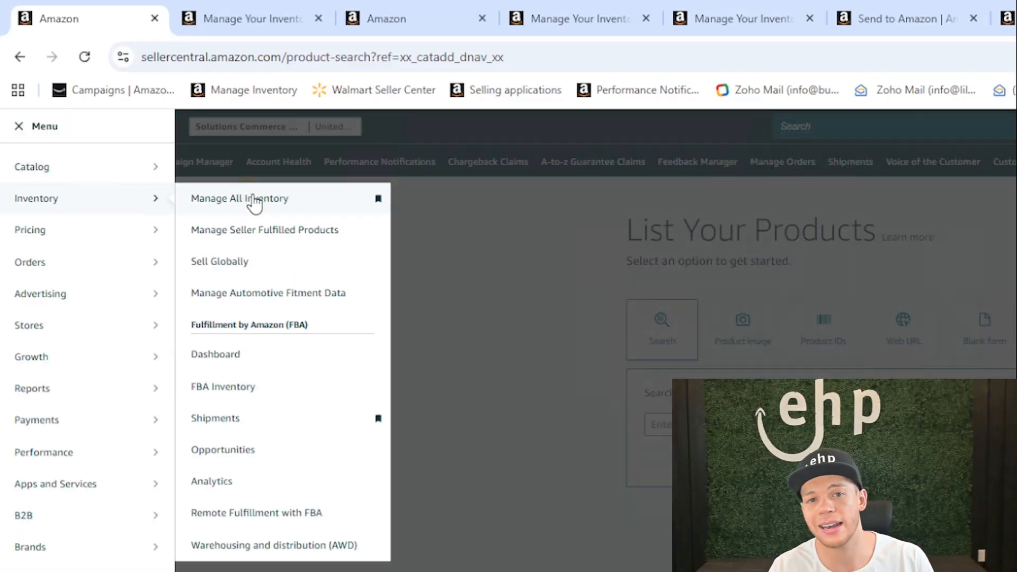
left_click(438, 222)
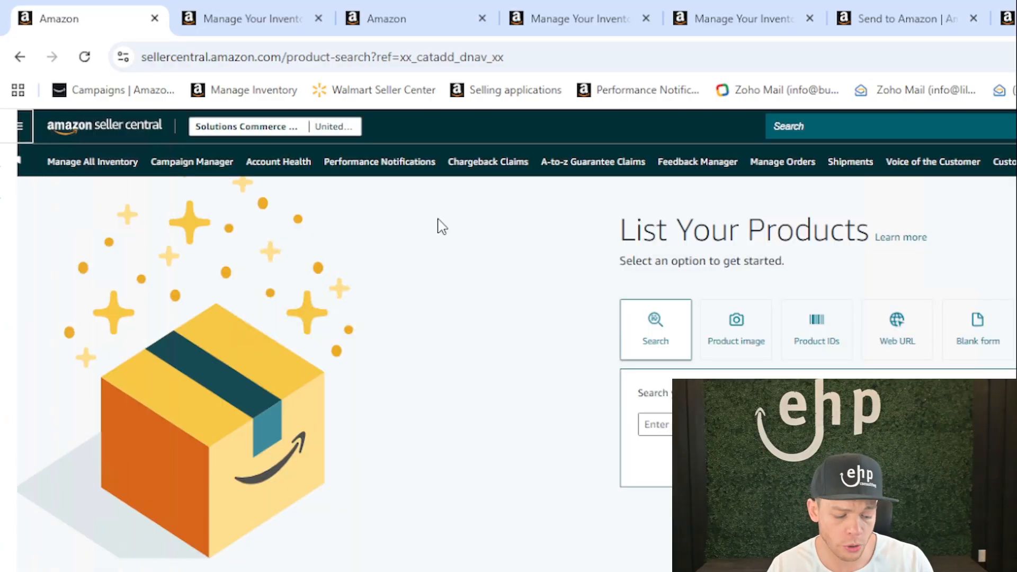
From the Manage Inventory page, open item label printing for the biodegradable shopping bags listing
key("ctrl+Tab")
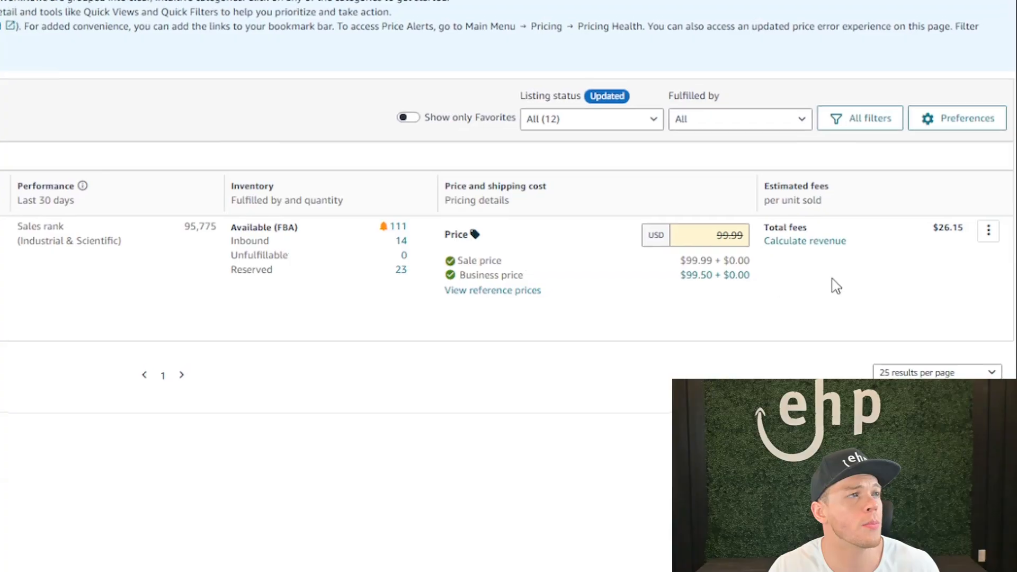
left_click(988, 231)
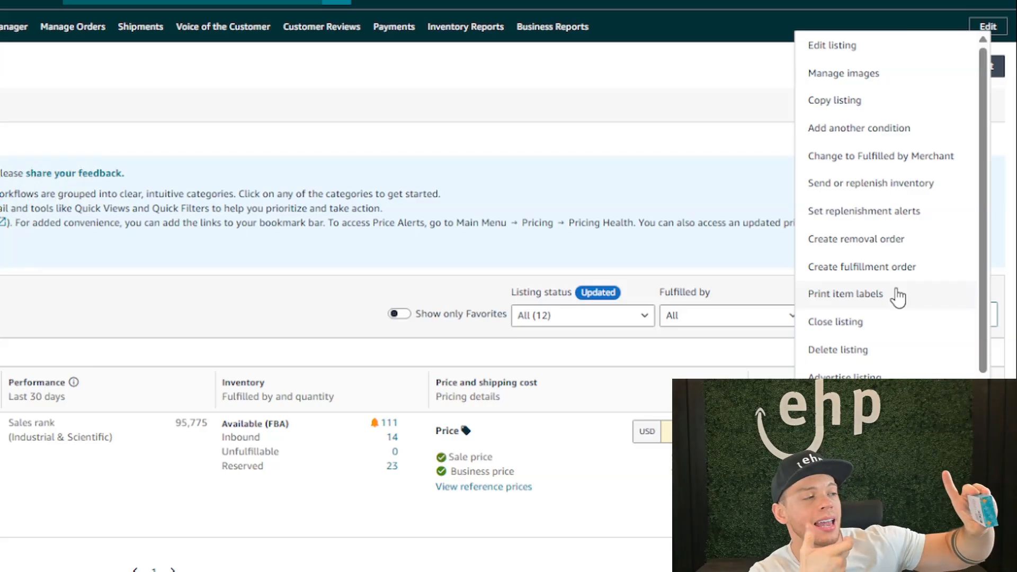
scroll(897, 297, "down", 3)
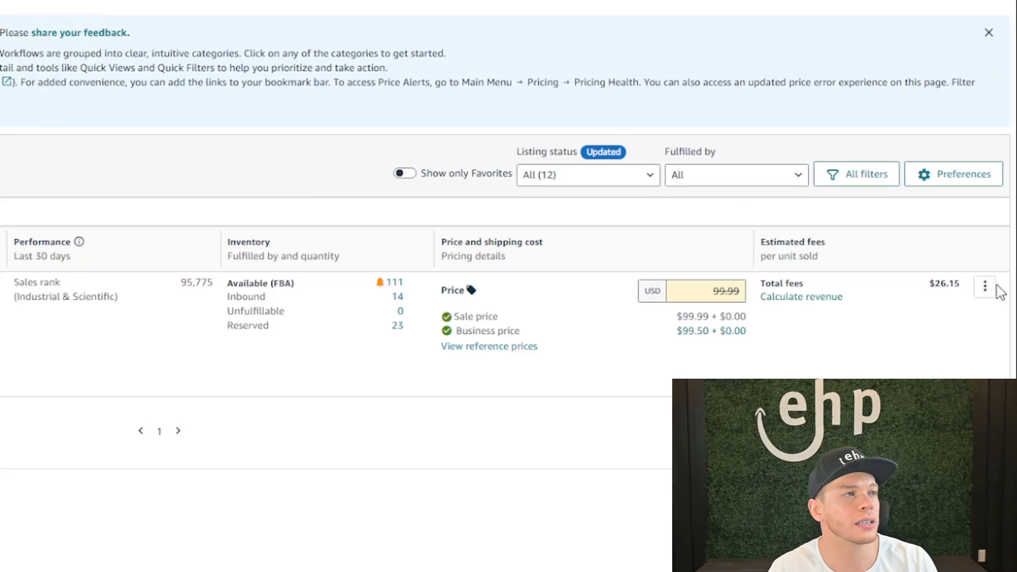
left_click(984, 288)
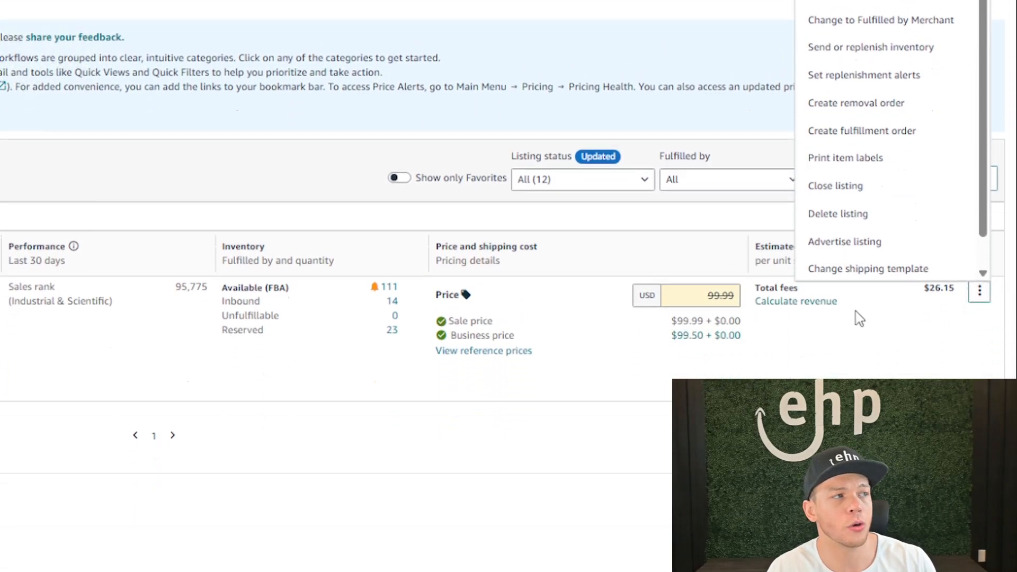
left_click(857, 316)
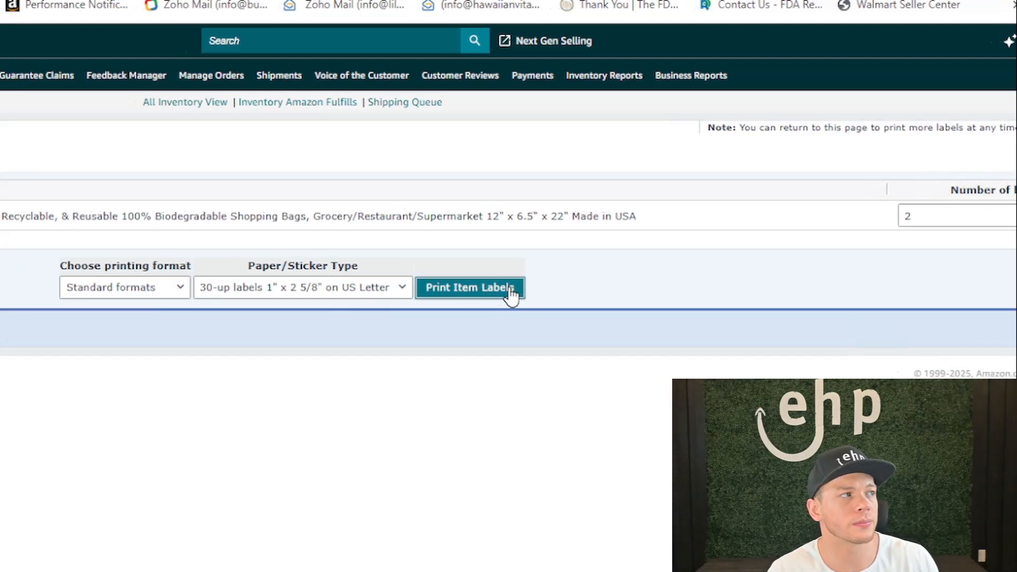
Print the item labels in the 30-up 1" x 2 5/8" US Letter format, accept the barcode reminder and open the downloaded PDF
left_click(511, 292)
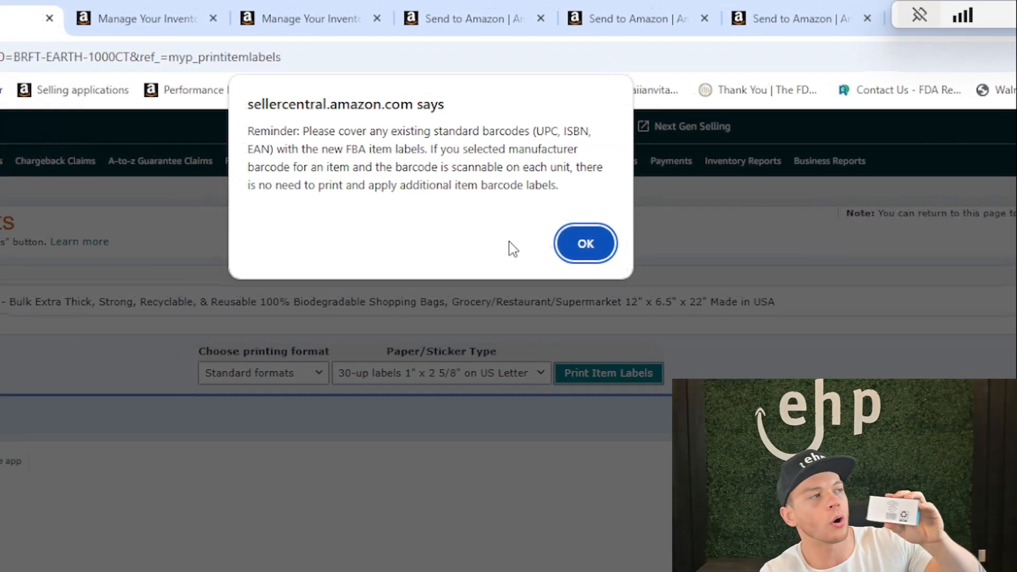
left_click(563, 242)
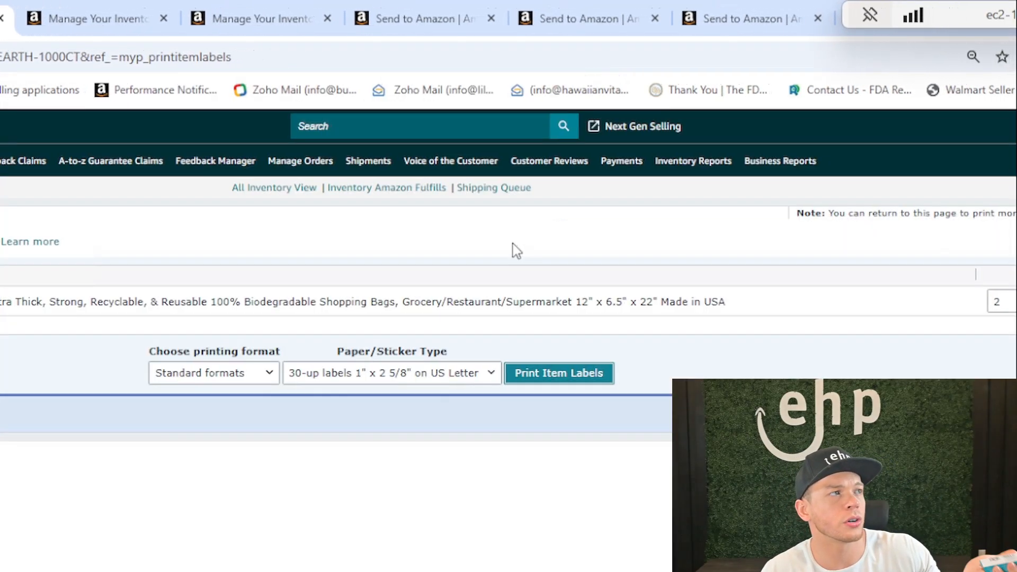
left_click(941, 127)
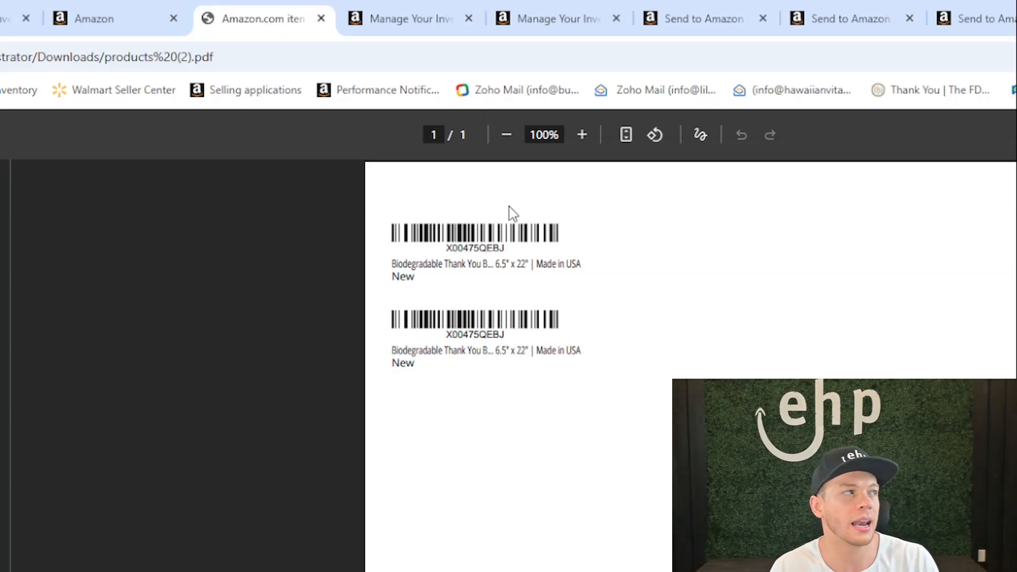
Return to the inventory listing and locate the Send or replenish inventory option among its actions
left_click(431, 27)
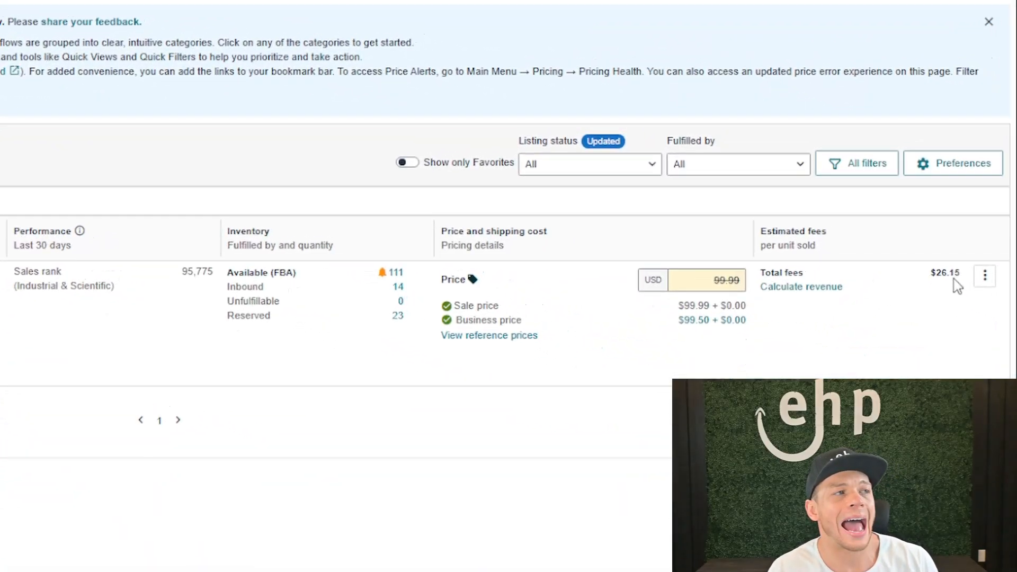
left_click(979, 284)
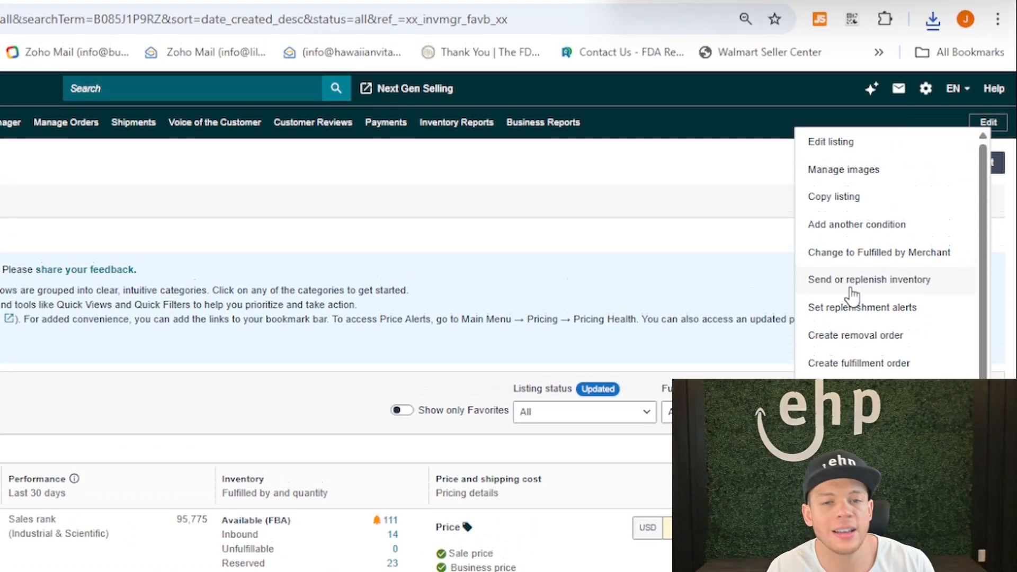
left_click(686, 282)
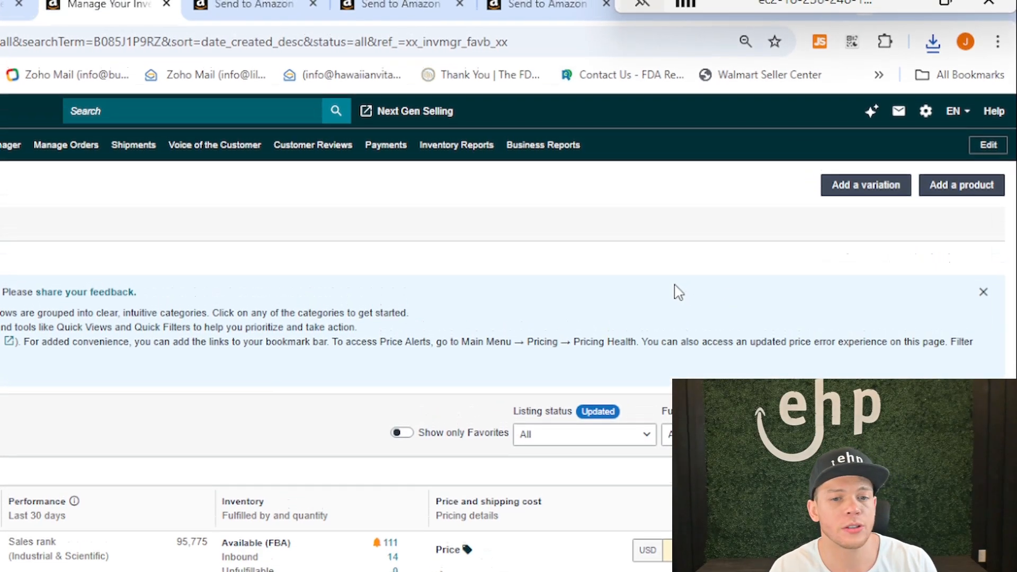
Switch to the Send to Amazon shipment and examine its shipment method, placement options, shipment contents and shipping mode in Step 2
key("ctrl+Tab")
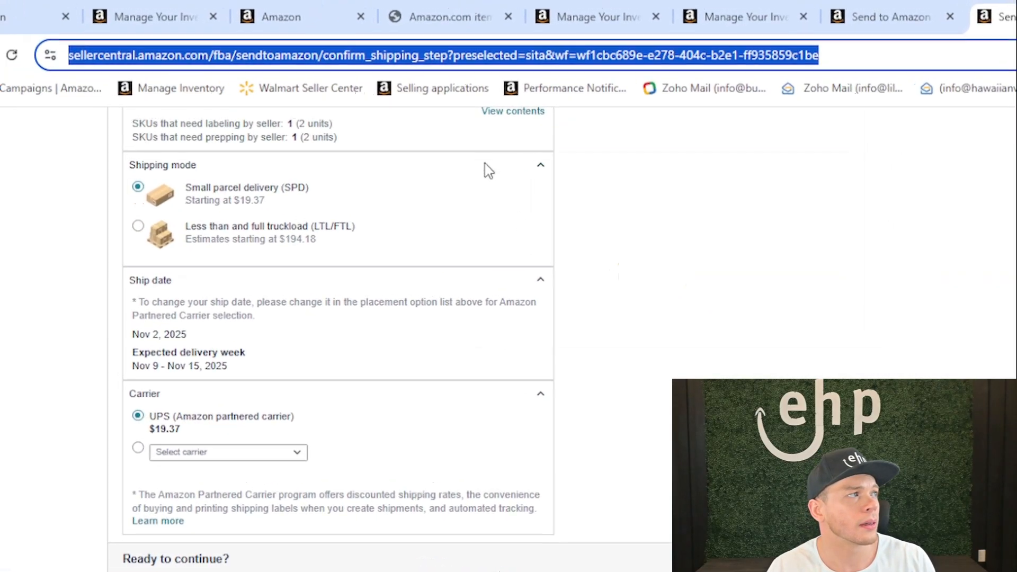
left_click(583, 228)
scroll(583, 227, "up", 5)
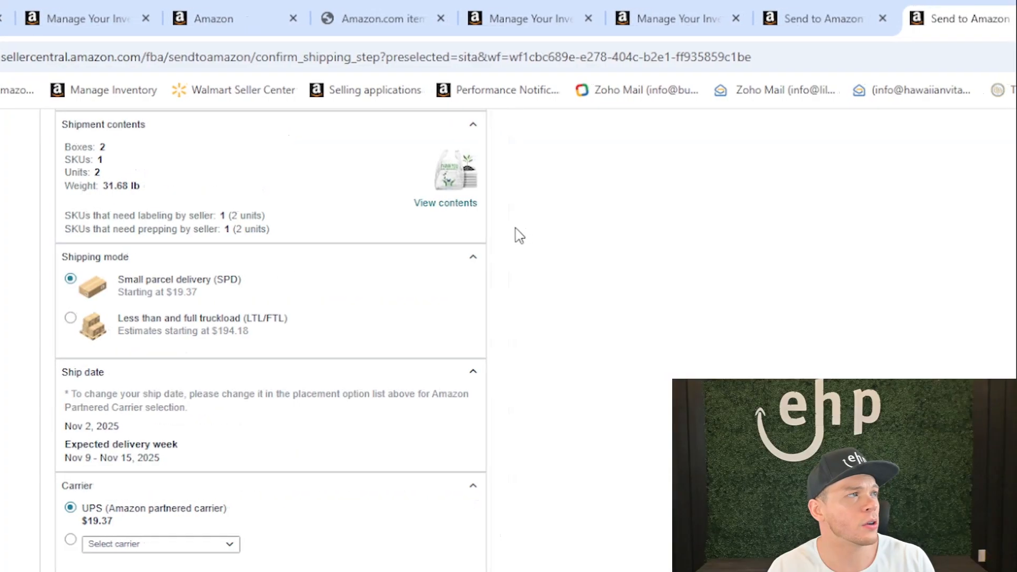
scroll(513, 238, "up", 10)
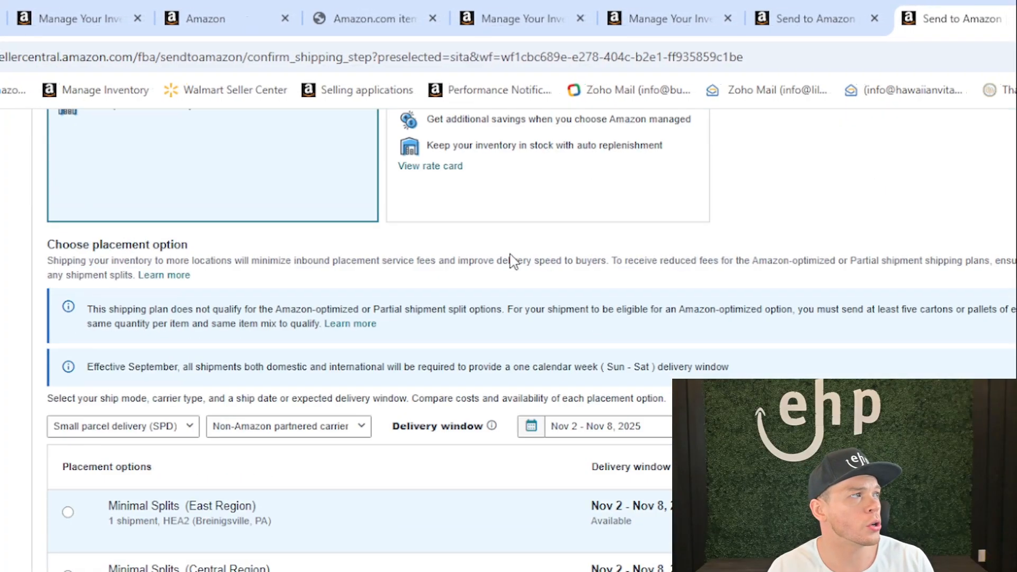
scroll(471, 302, "down", 3)
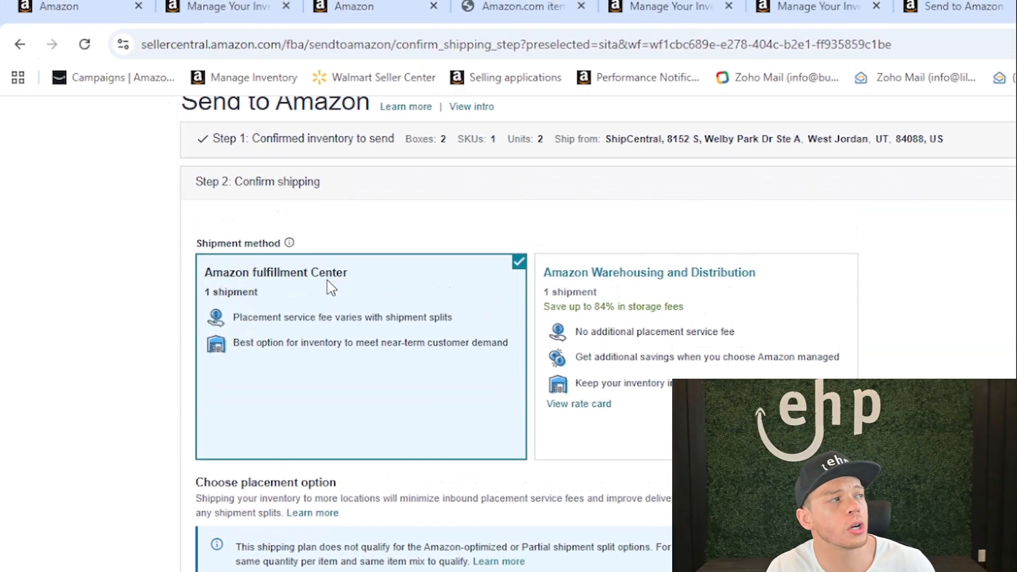
triple_click(304, 291)
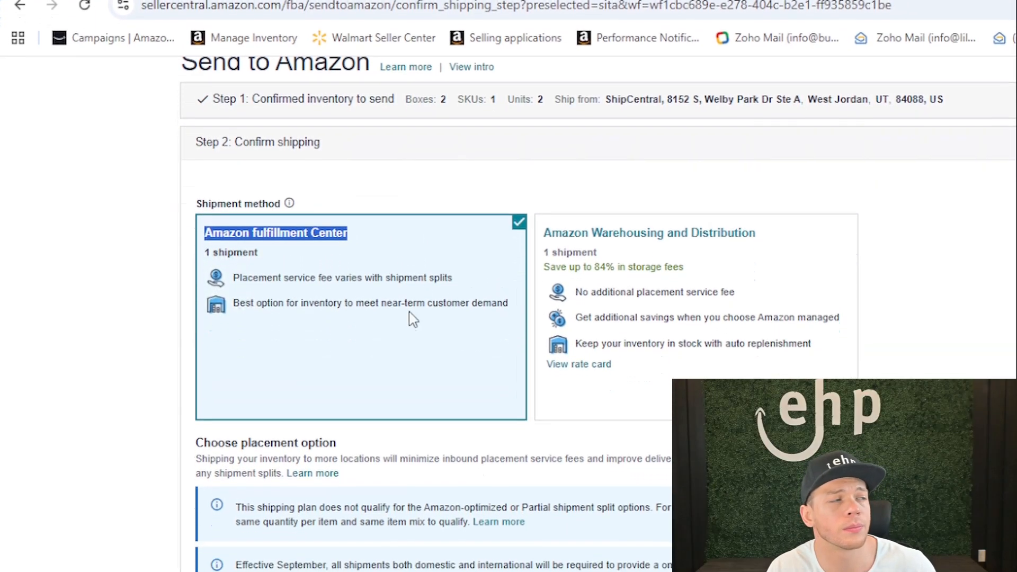
scroll(435, 310, "down", 5)
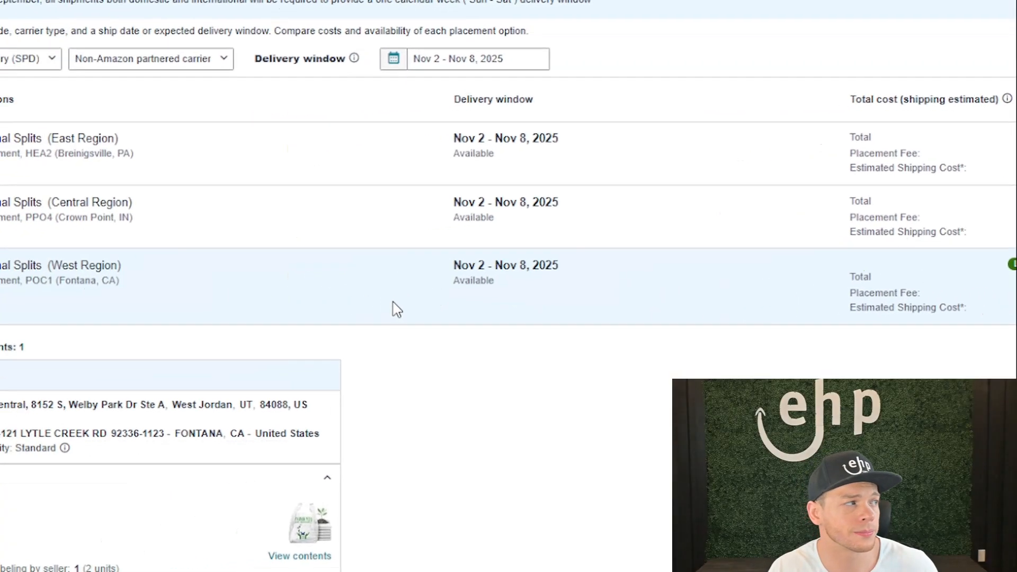
scroll(492, 297, "down", 3)
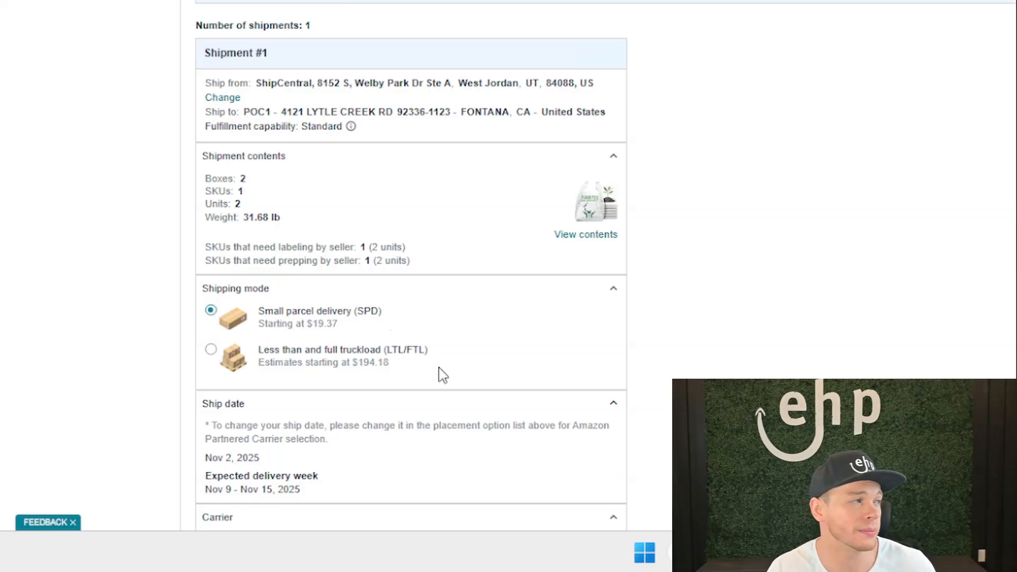
Examine the ship date, expected delivery week and carrier choices for Shipment #1, then the section on generating shipping labels
scroll(443, 374, "down", 3)
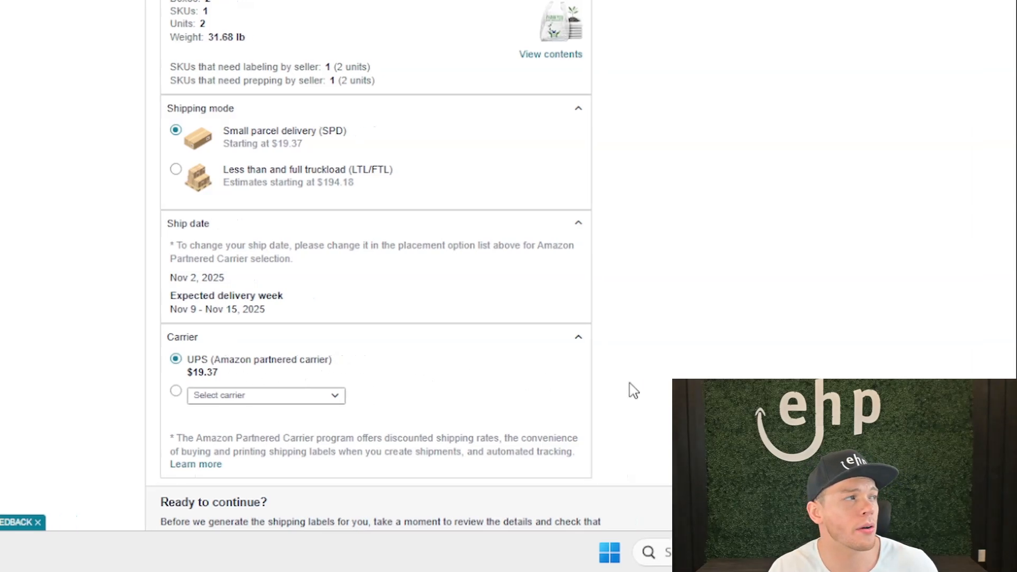
scroll(646, 374, "down", 3)
scroll(501, 373, "down", 3)
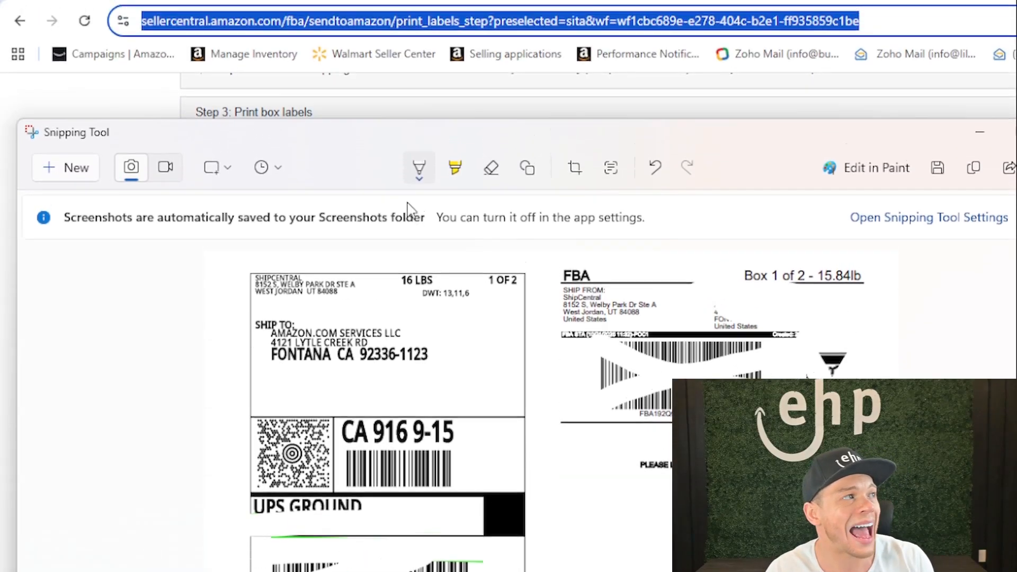
Switch to the Shipping Queue, locate the Shipments page among the Inventory options and return to the fulfillment center shipments list
left_click(404, 138)
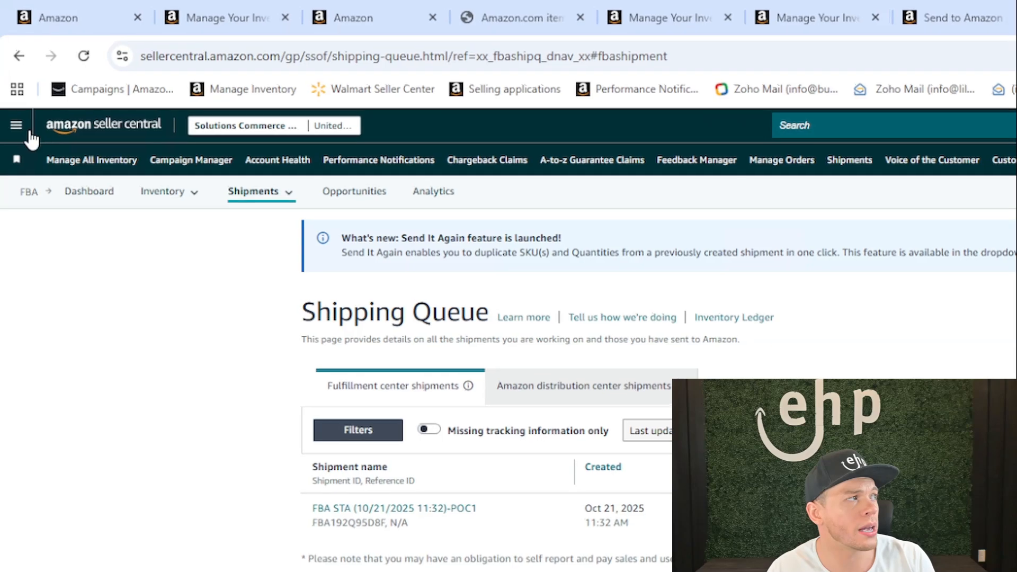
left_click(30, 133)
mouse_move(38, 293)
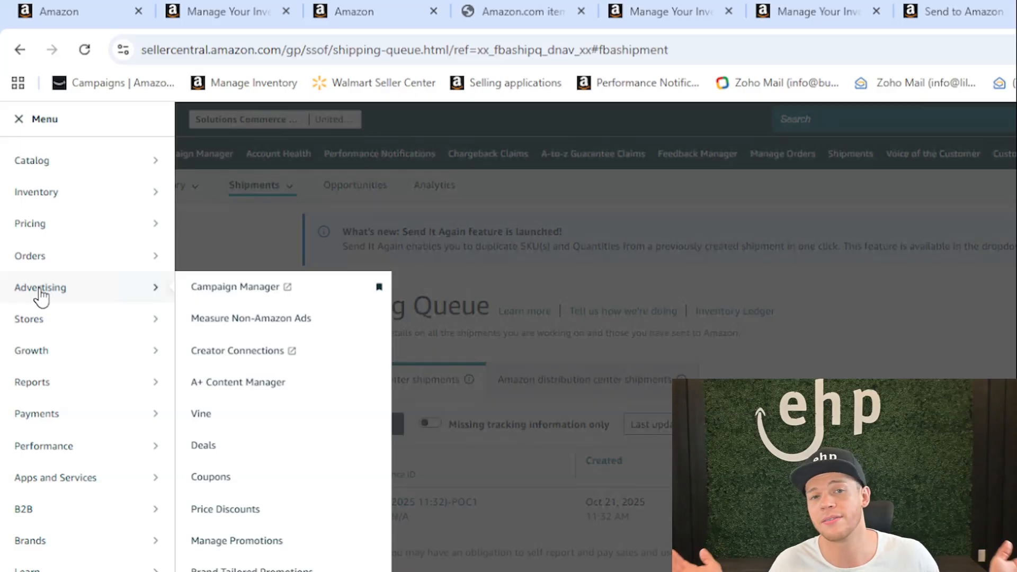
mouse_move(74, 193)
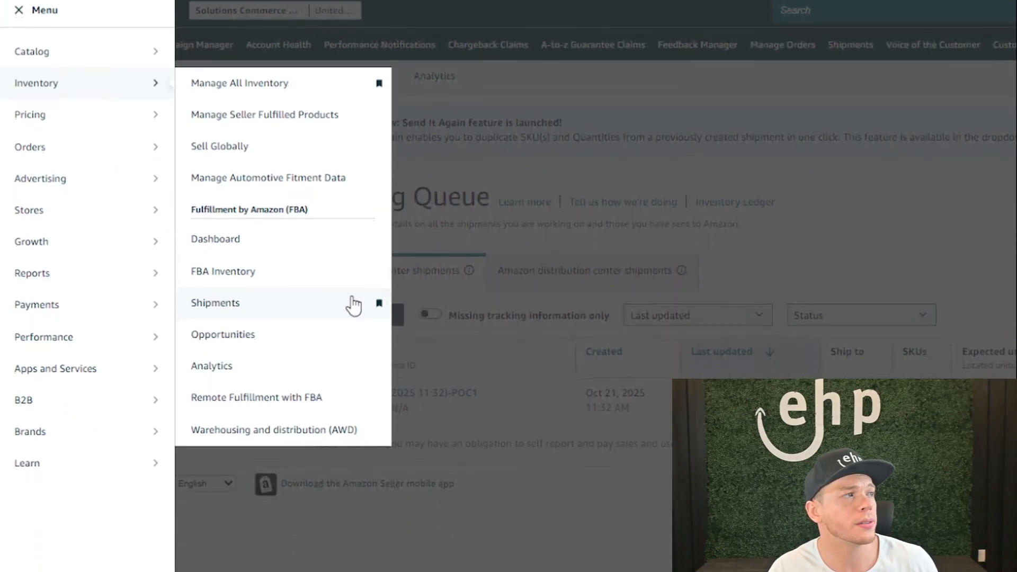
left_click(566, 274)
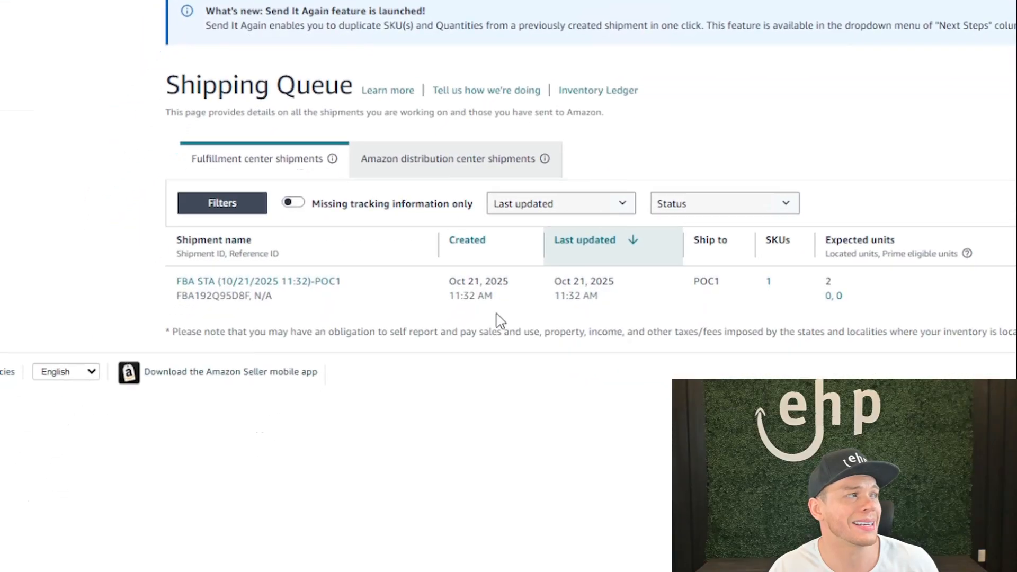